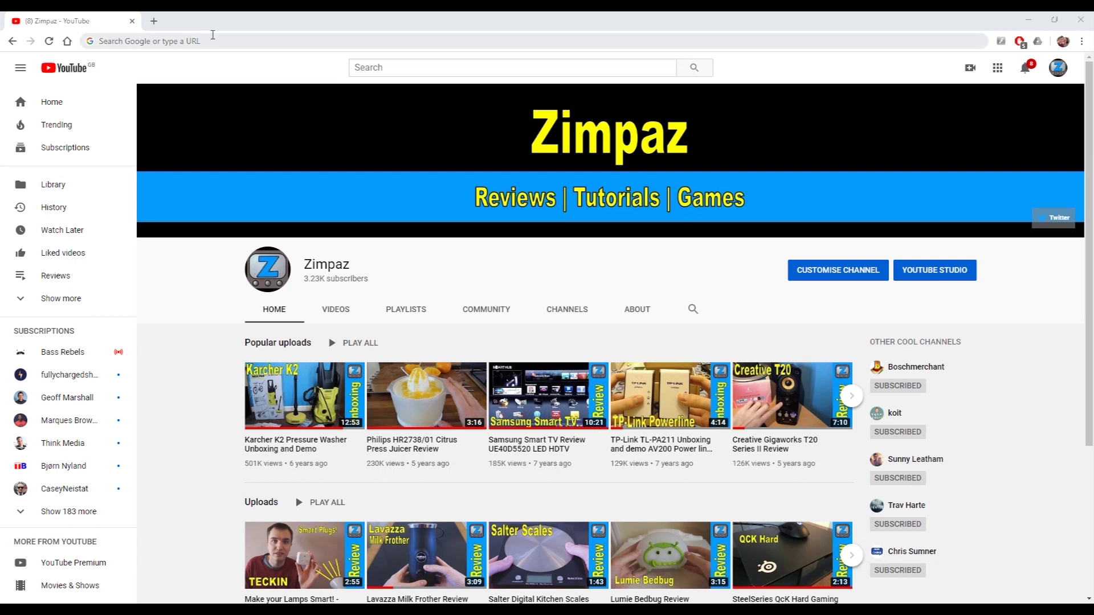
{"action": "left_click", "coordinate": [243, 44]}
{"action": "type", "text": "http://find.synology.com/"}
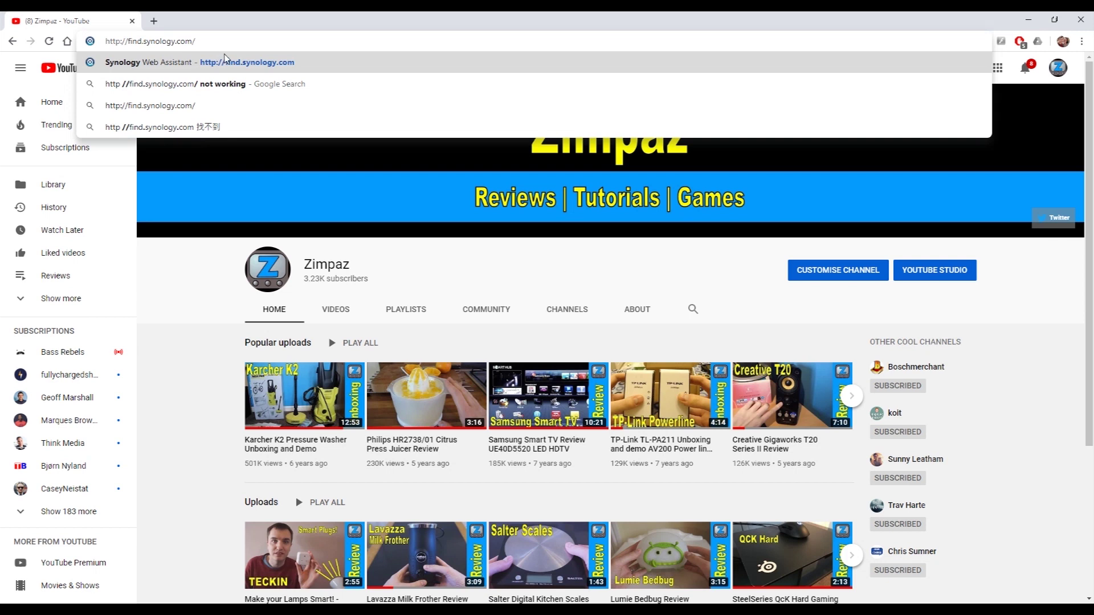
{"action": "left_click", "coordinate": [247, 63]}
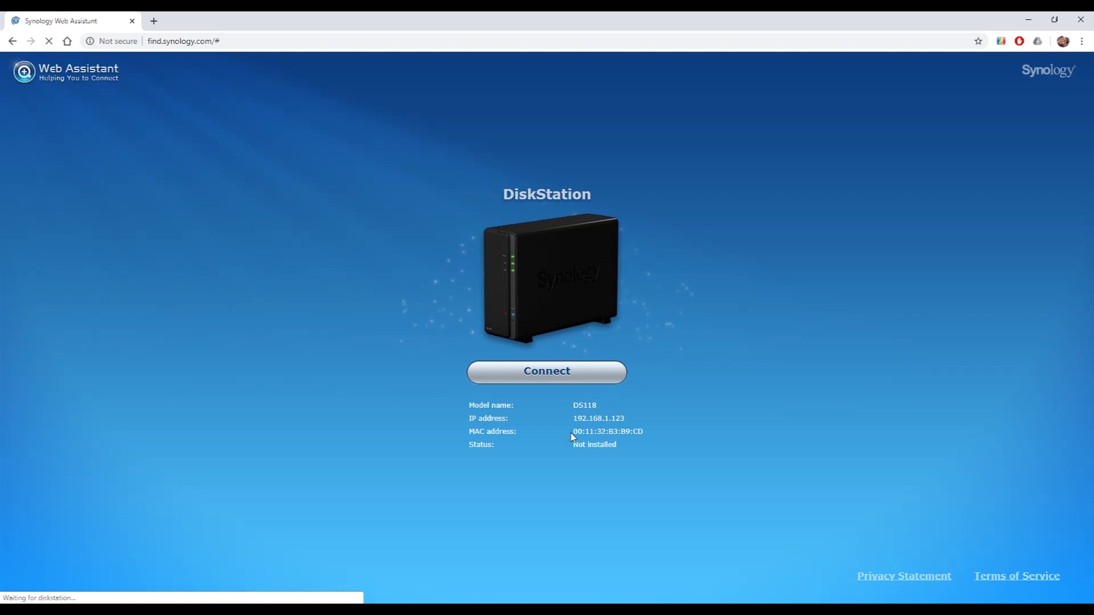
- Connect to the found DS118 and accept the licence agreement
{"action": "left_click", "coordinate": [548, 377]}
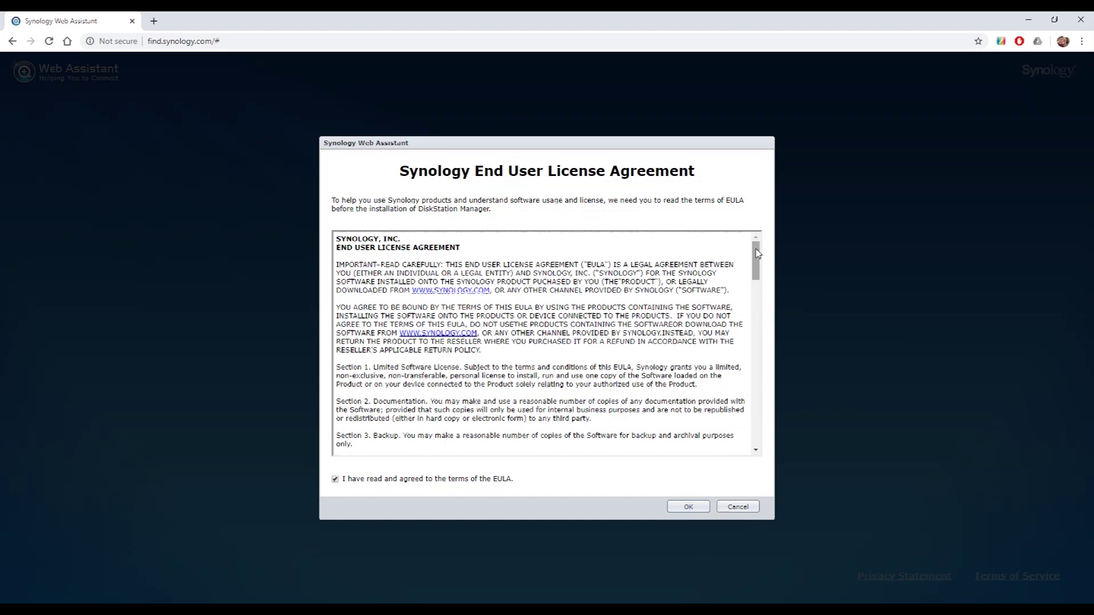
{"action": "left_click_drag", "start_coordinate": [756, 261], "coordinate": [764, 486]}
{"action": "left_click", "coordinate": [688, 507]}
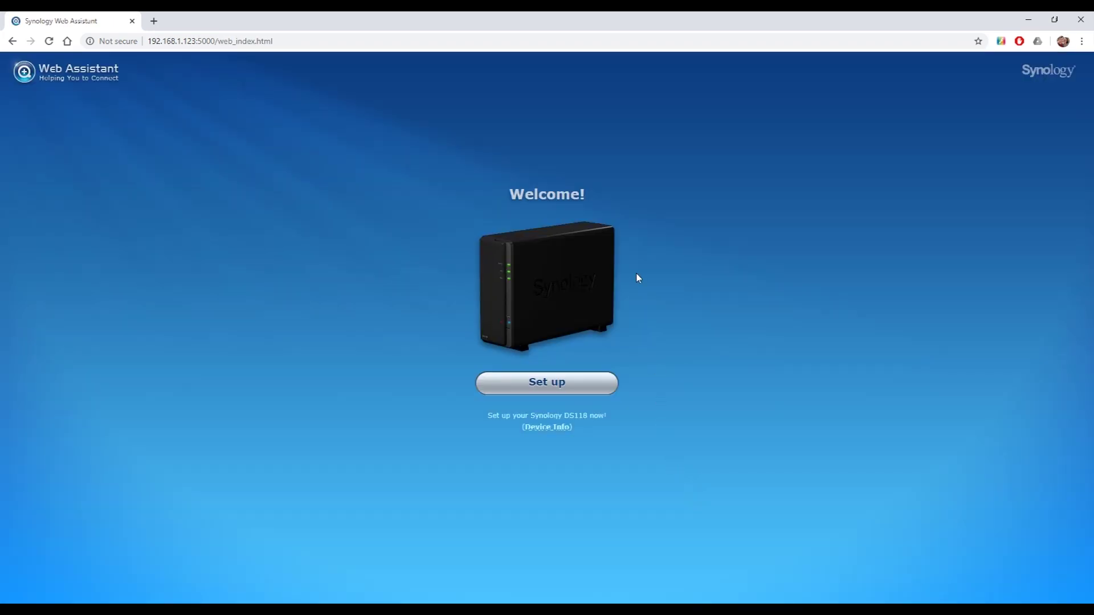
- Set up the DS118 and install the latest DSM, confirming its disk data will be erased
{"action": "left_click", "coordinate": [547, 385]}
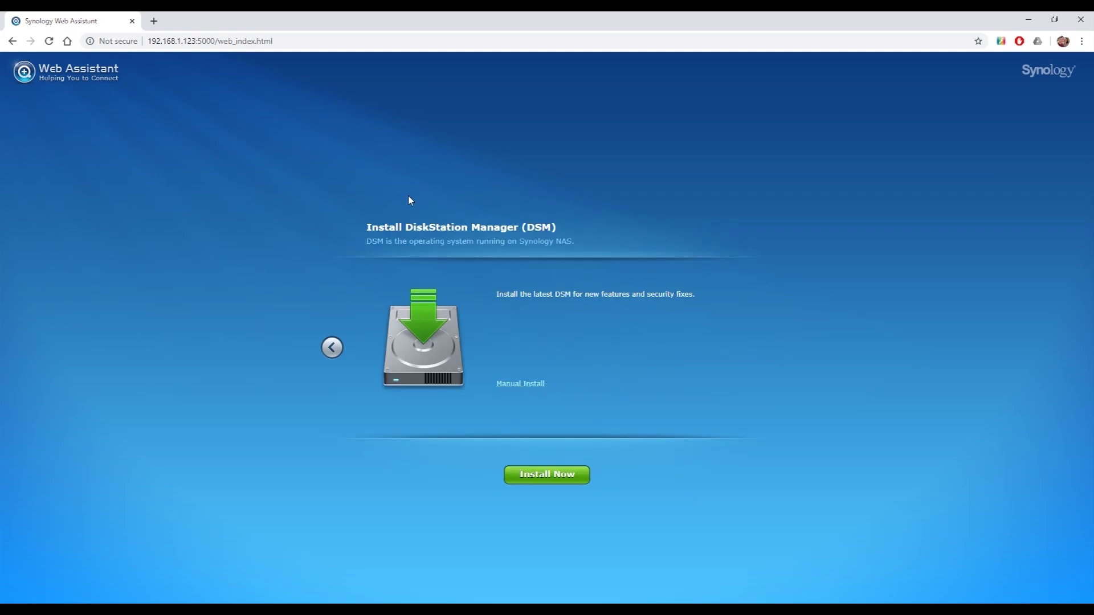
{"action": "left_click", "coordinate": [543, 481]}
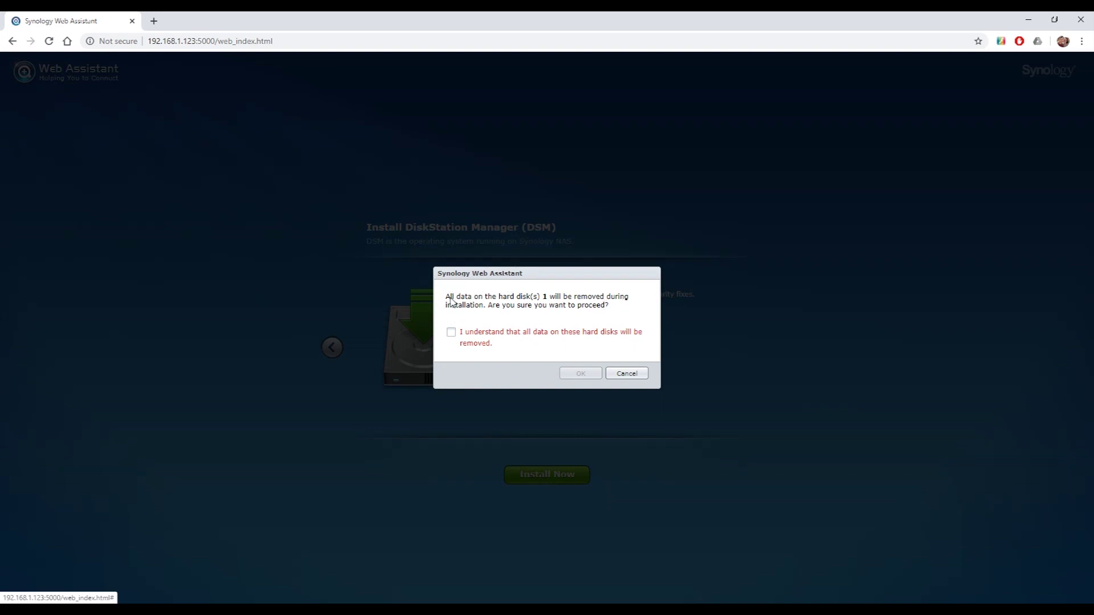
{"action": "left_click", "coordinate": [451, 332]}
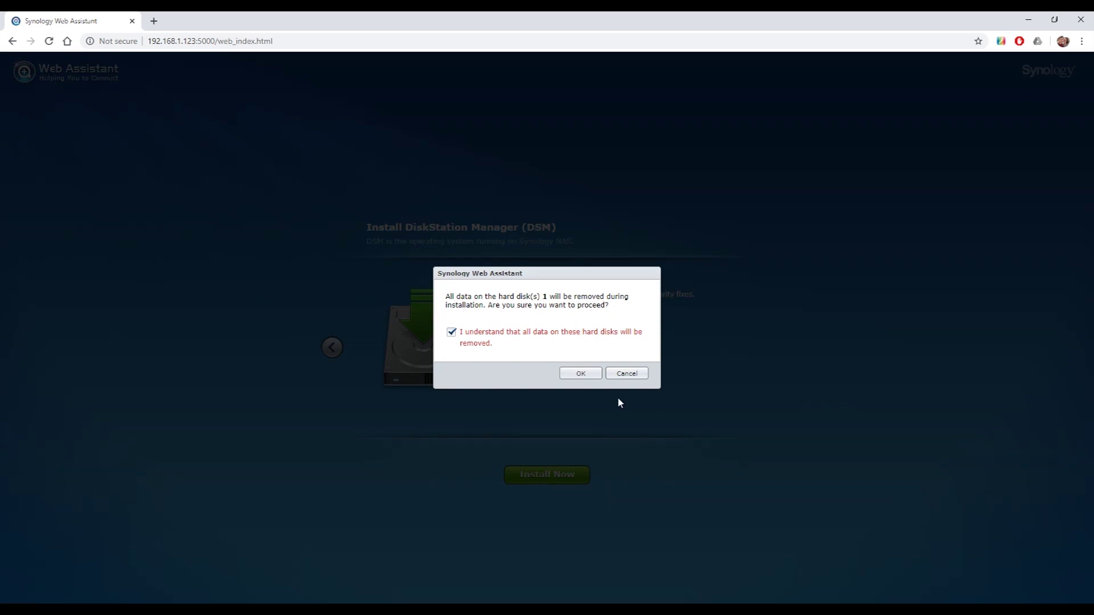
{"action": "left_click", "coordinate": [581, 374]}
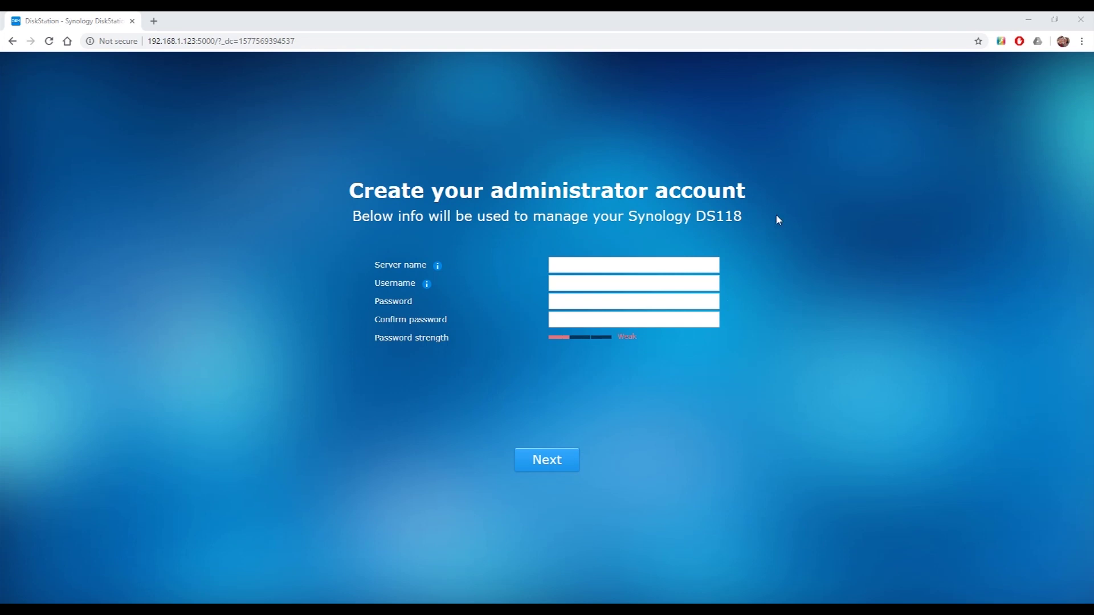
- Enter server name SynologyNAS, an administrator username and the account password, then confirm it
{"action": "left_click", "coordinate": [576, 264]}
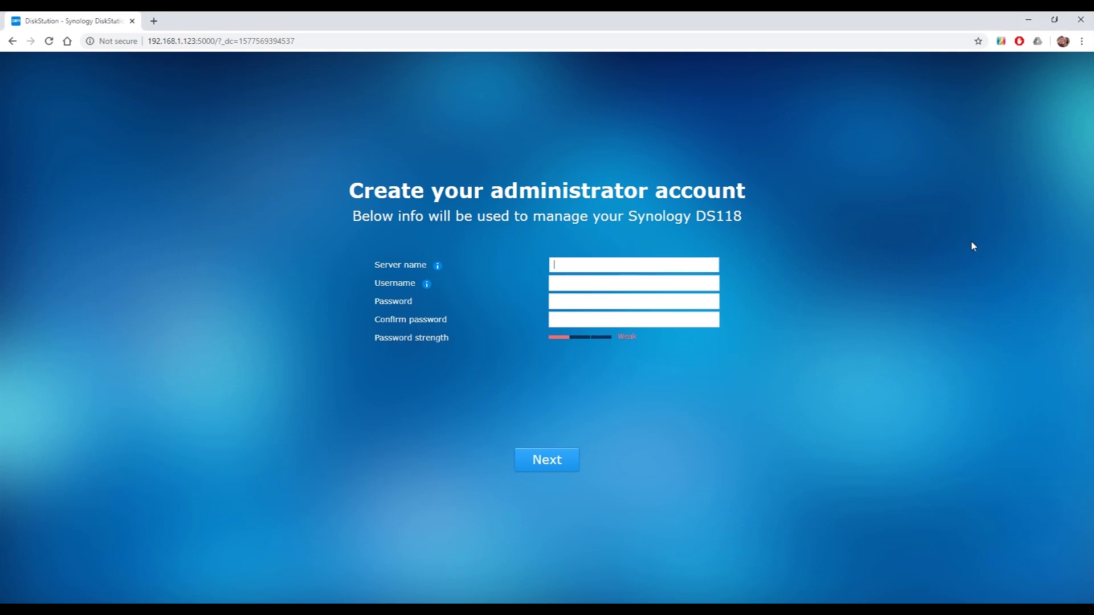
{"action": "type", "text": "SynologyNAS"}
{"action": "key", "text": "Tab"}
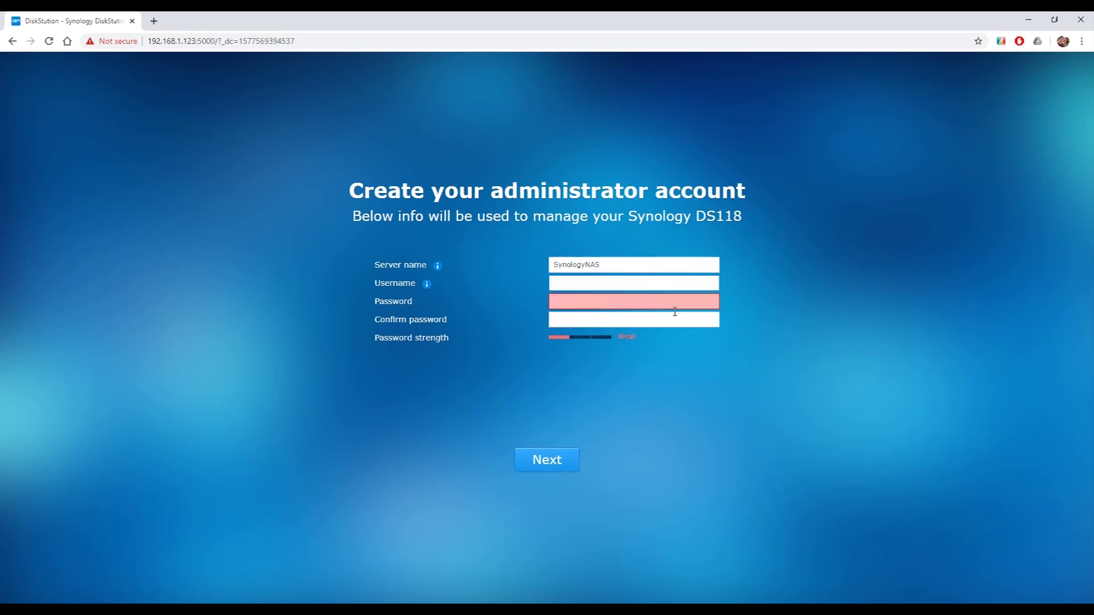
{"action": "key", "text": "Tab"}
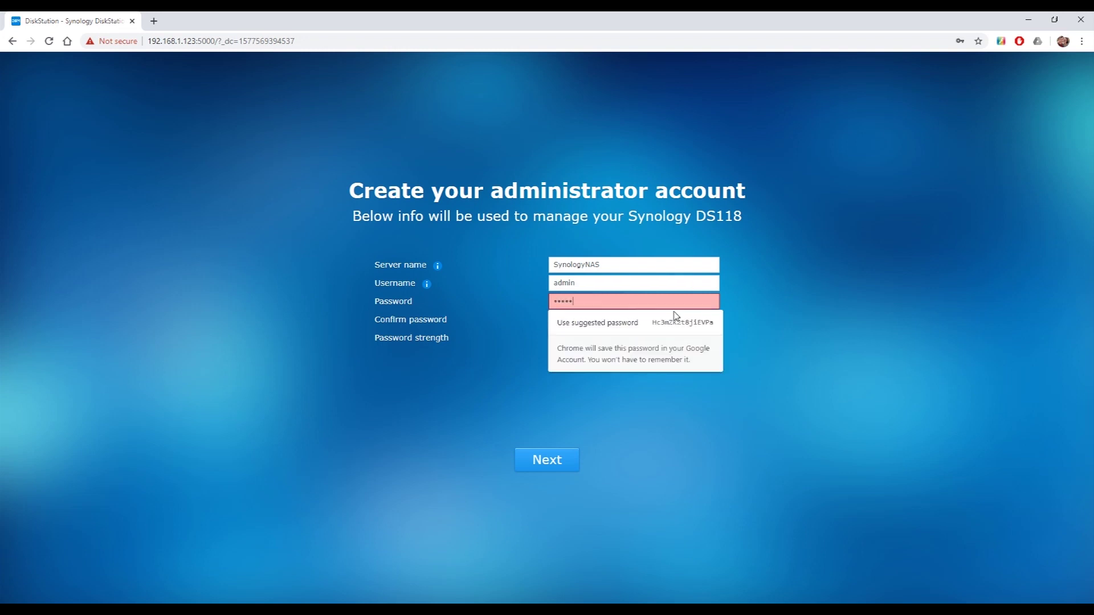
{"action": "type", "text": "****"}
{"action": "left_click", "coordinate": [593, 318]}
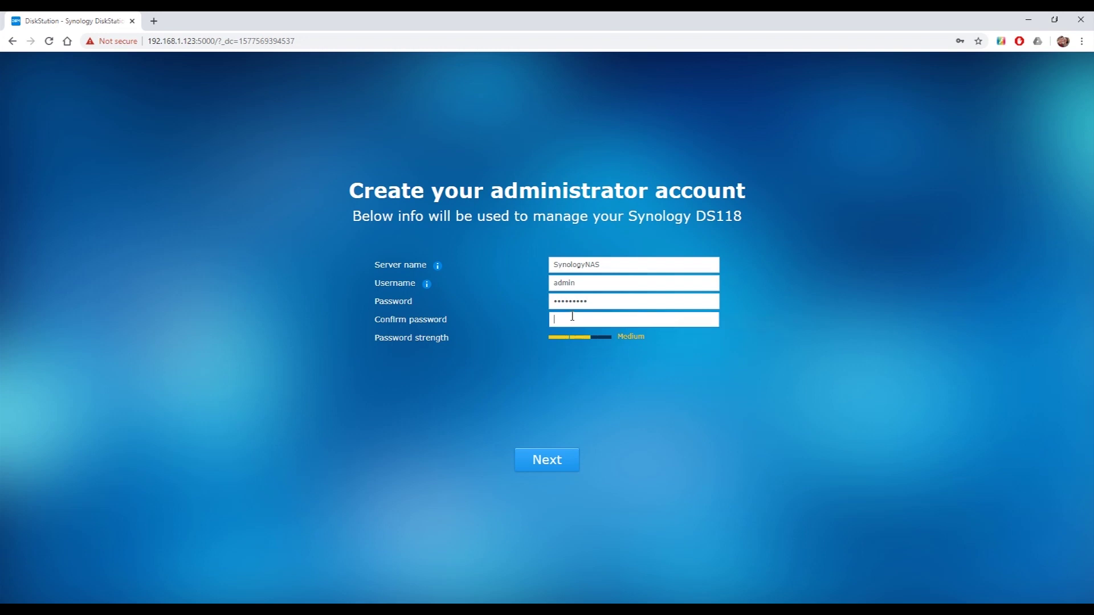
- Submit the administrator account, skip QuickConnect and accept the recommended packages
{"action": "left_click", "coordinate": [547, 462]}
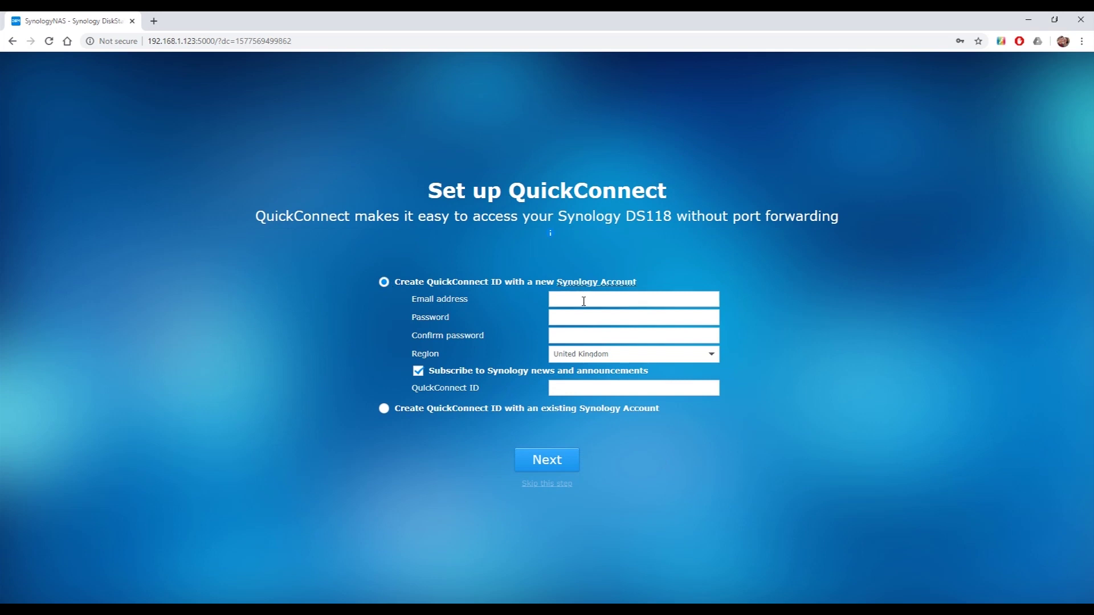
{"action": "left_click", "coordinate": [537, 491]}
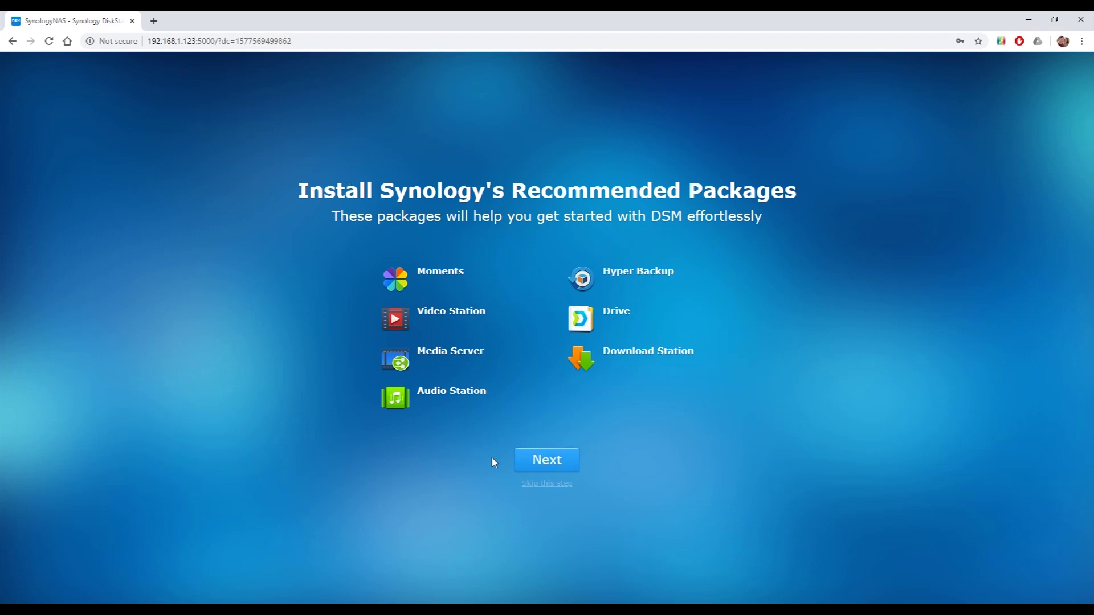
{"action": "left_click", "coordinate": [550, 463]}
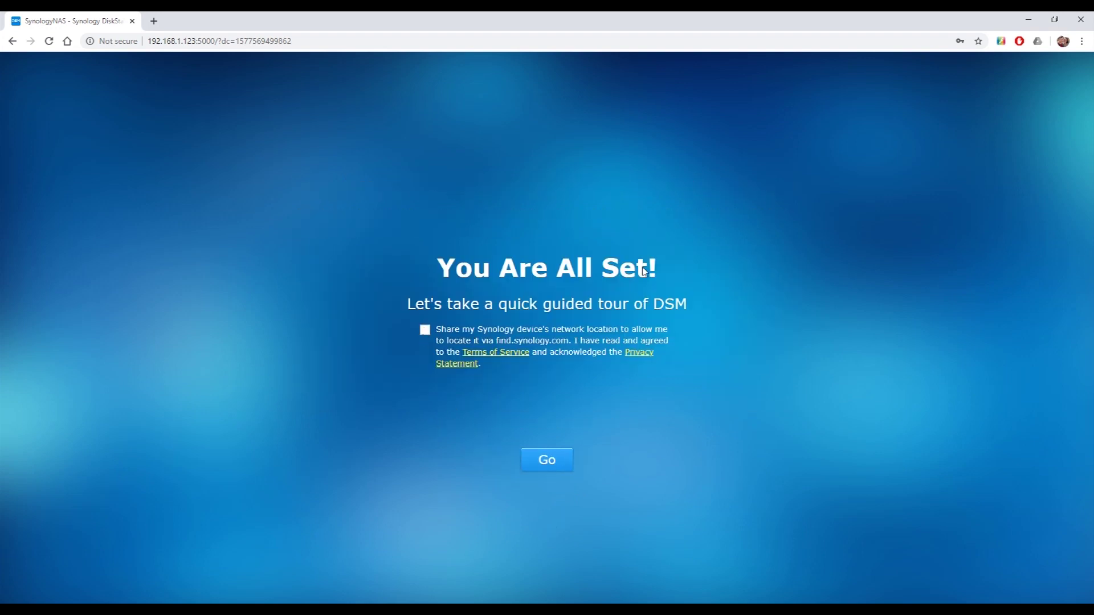
- Allow locating the NAS via find.synology.com, dismiss the Smart Update notice and decline analytics
{"action": "left_click", "coordinate": [423, 334]}
{"action": "left_click", "coordinate": [547, 461]}
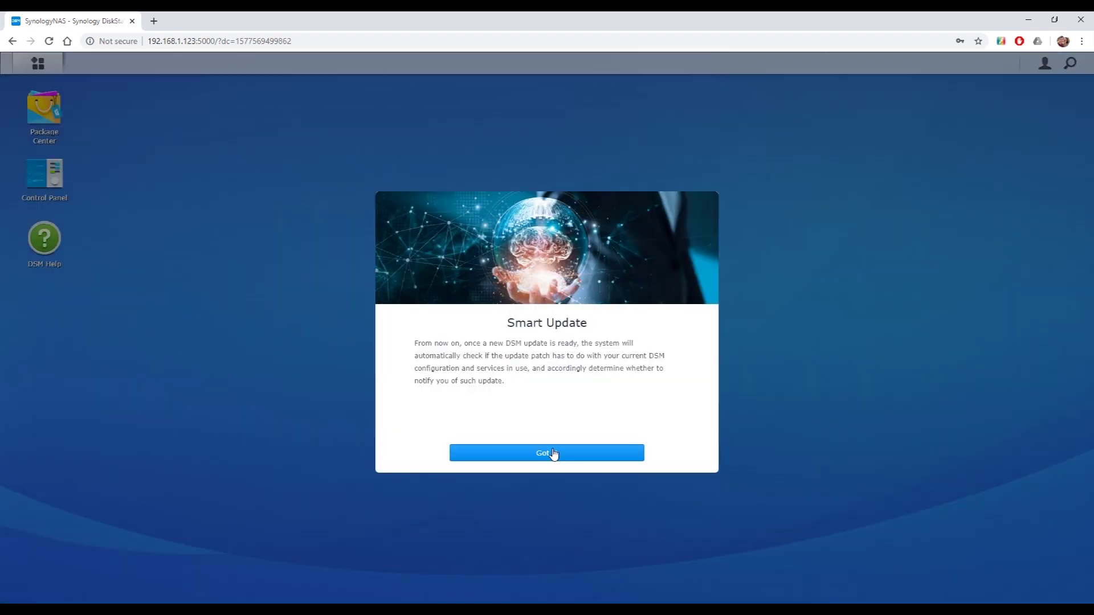
{"action": "left_click", "coordinate": [553, 454]}
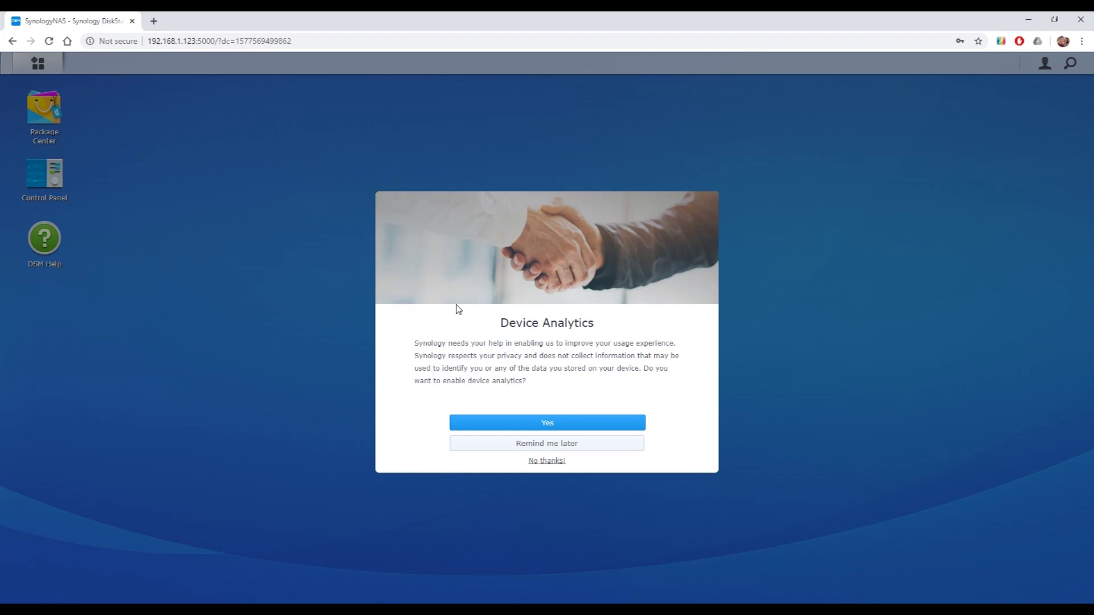
{"action": "left_click", "coordinate": [545, 464]}
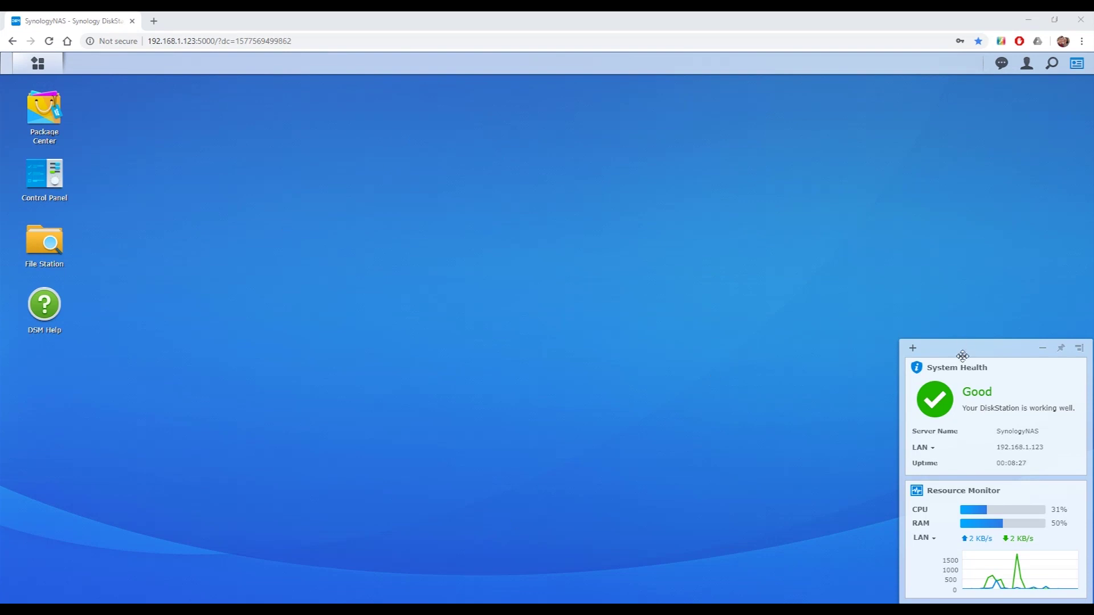
- Shift the widget panel up-left and list installed packages in a maximized Package Center
{"action": "left_click_drag", "start_coordinate": [963, 356], "coordinate": [933, 347]}
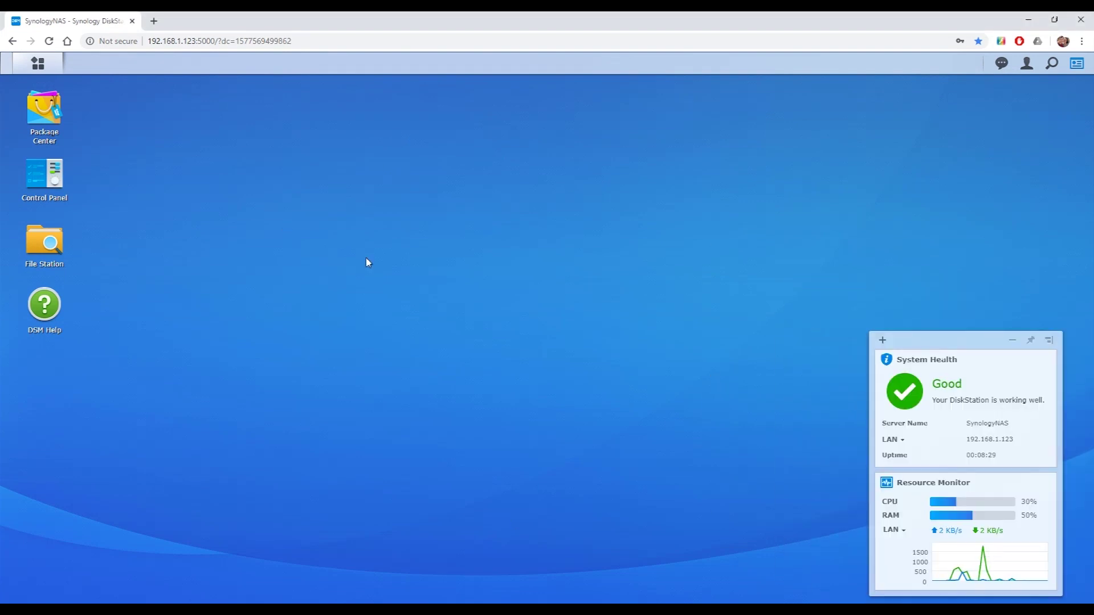
{"action": "left_click", "coordinate": [44, 111]}
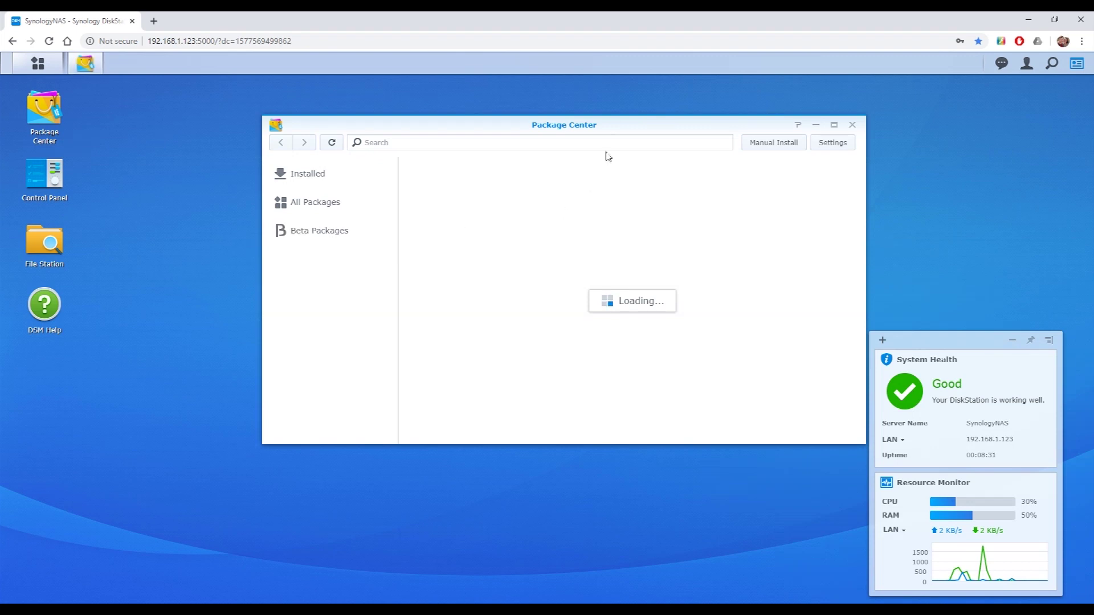
{"action": "double_click", "coordinate": [536, 127]}
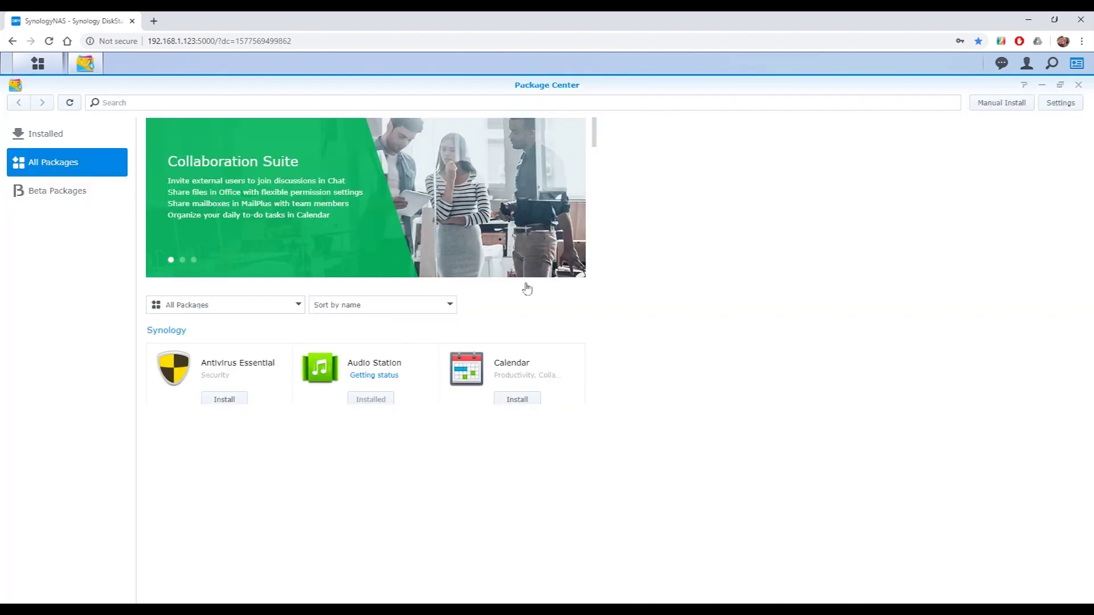
{"action": "left_click", "coordinate": [43, 135]}
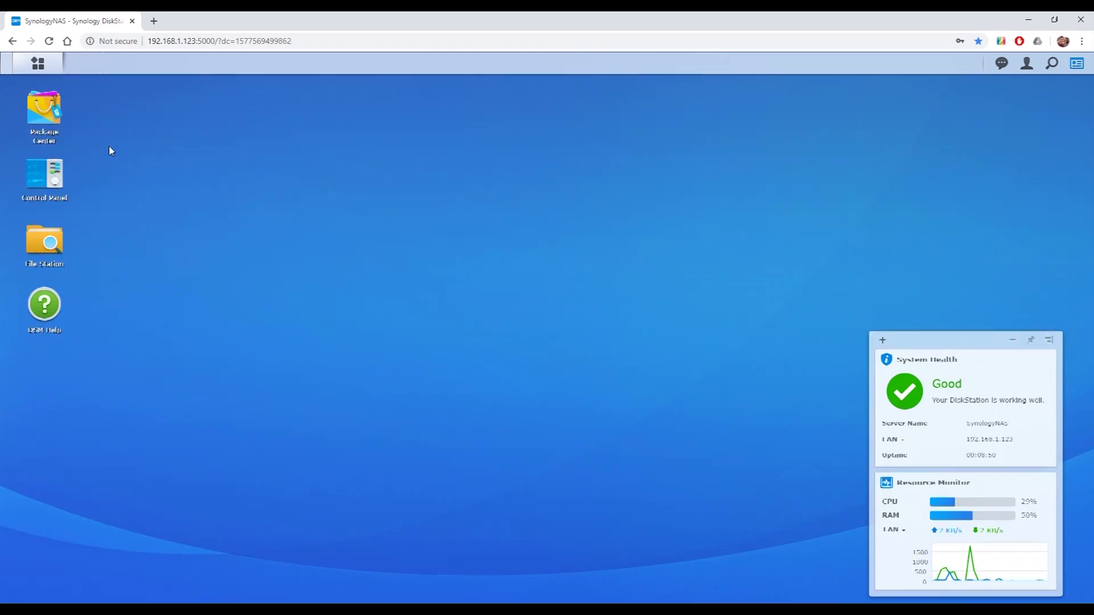
- Maximize Control Panel and look through the user account and QuickConnect settings
{"action": "left_click_drag", "start_coordinate": [41, 178], "coordinate": [40, 188]}
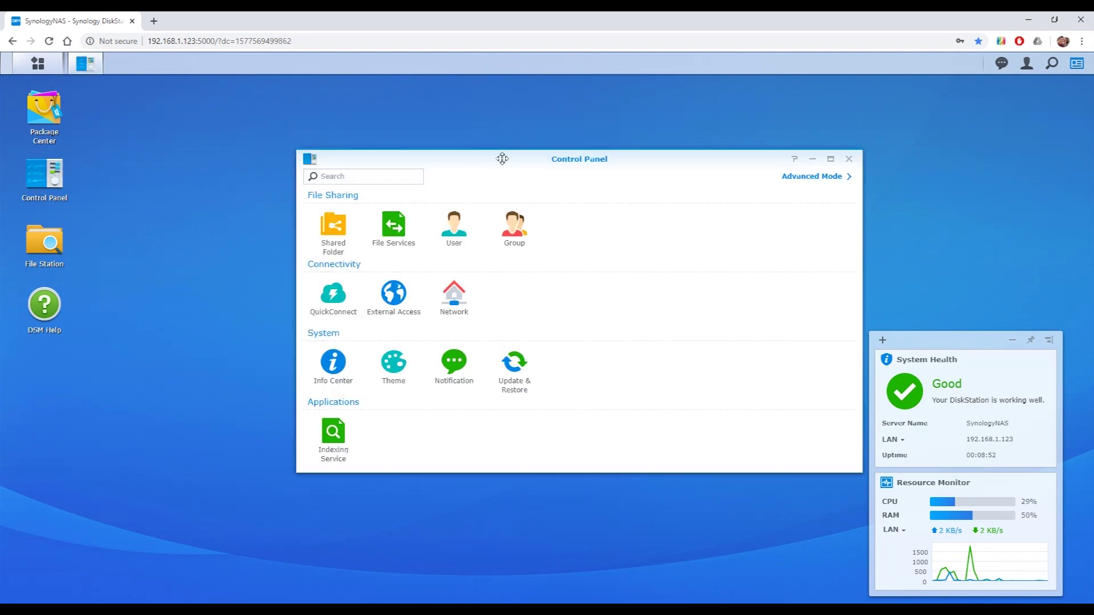
{"action": "double_click", "coordinate": [502, 158]}
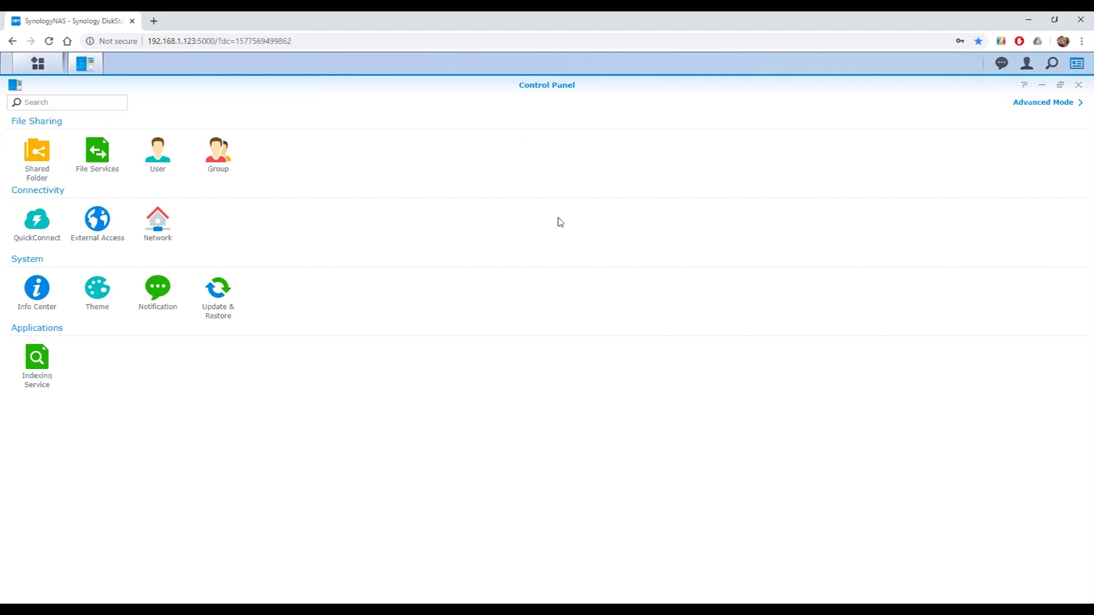
{"action": "left_click", "coordinate": [172, 151]}
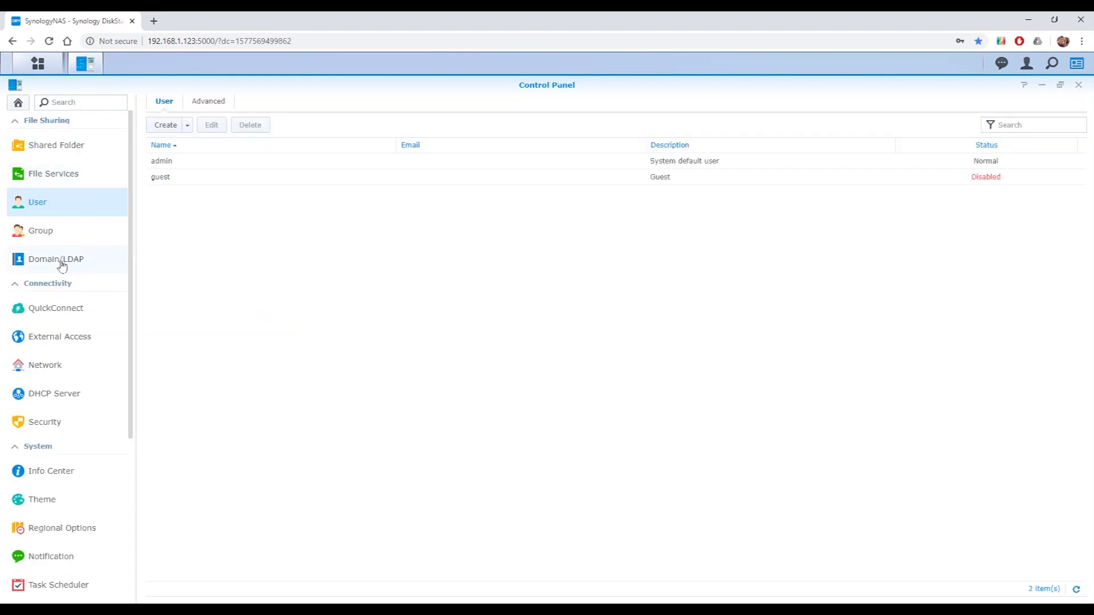
{"action": "left_click", "coordinate": [46, 311]}
{"action": "scroll", "coordinate": [132, 408], "scroll_direction": "down", "scroll_amount": 3}
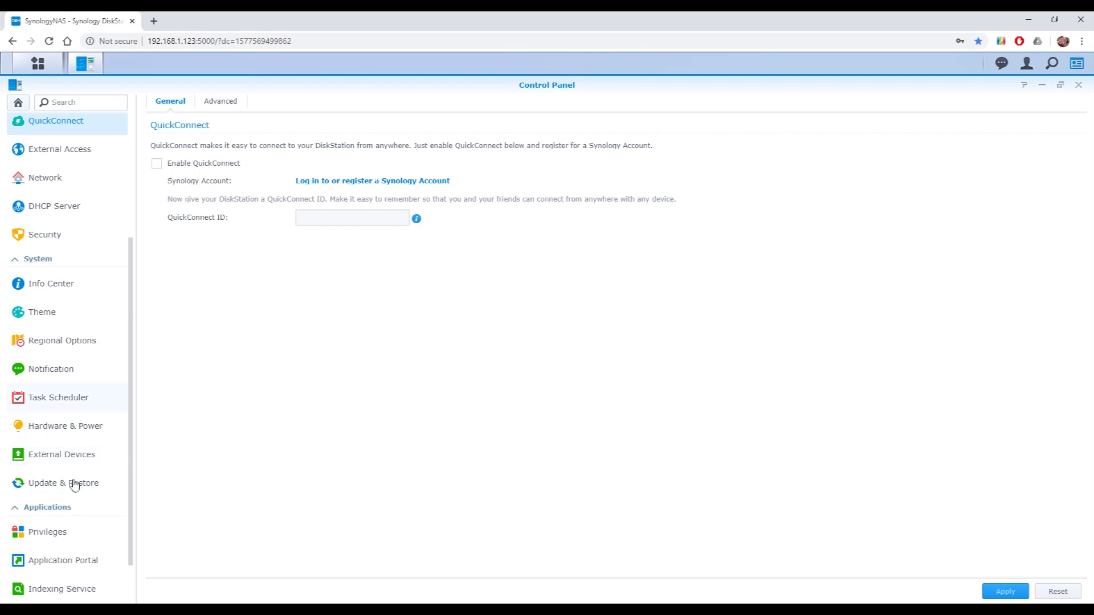
- Set LED indicator brightness to Off under Hardware & Power and apply it
{"action": "left_click", "coordinate": [63, 426]}
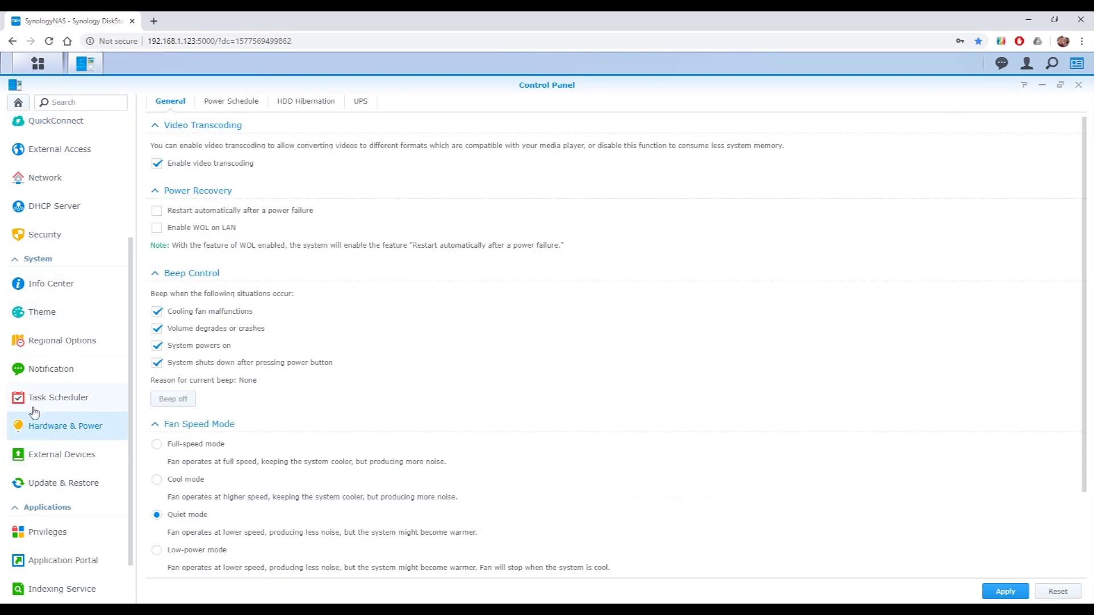
{"action": "scroll", "coordinate": [301, 426], "scroll_direction": "down", "scroll_amount": 2}
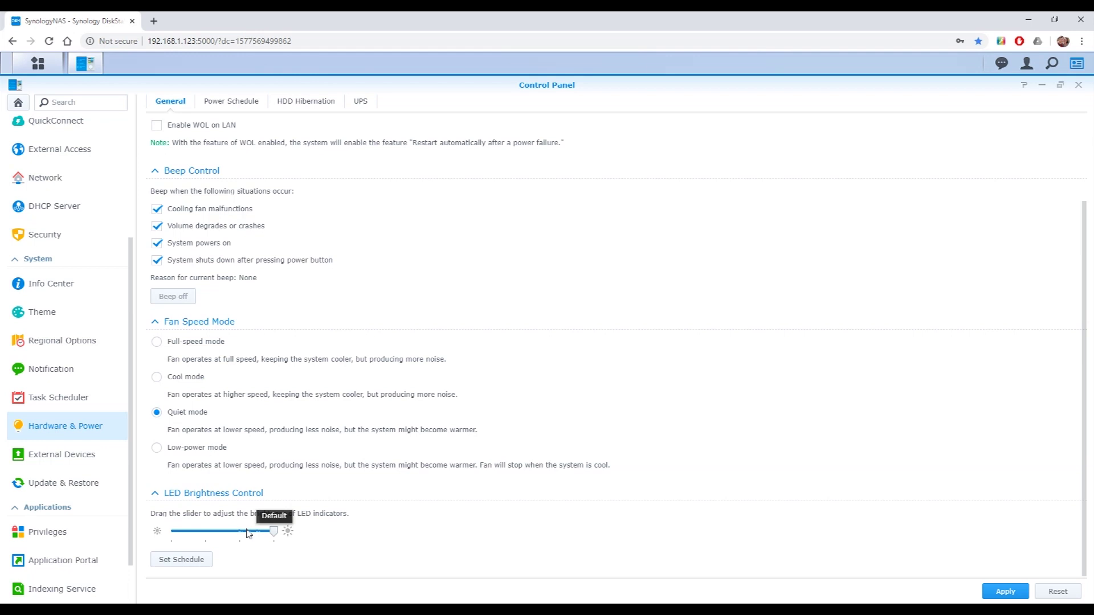
{"action": "left_click_drag", "start_coordinate": [272, 534], "coordinate": [162, 534]}
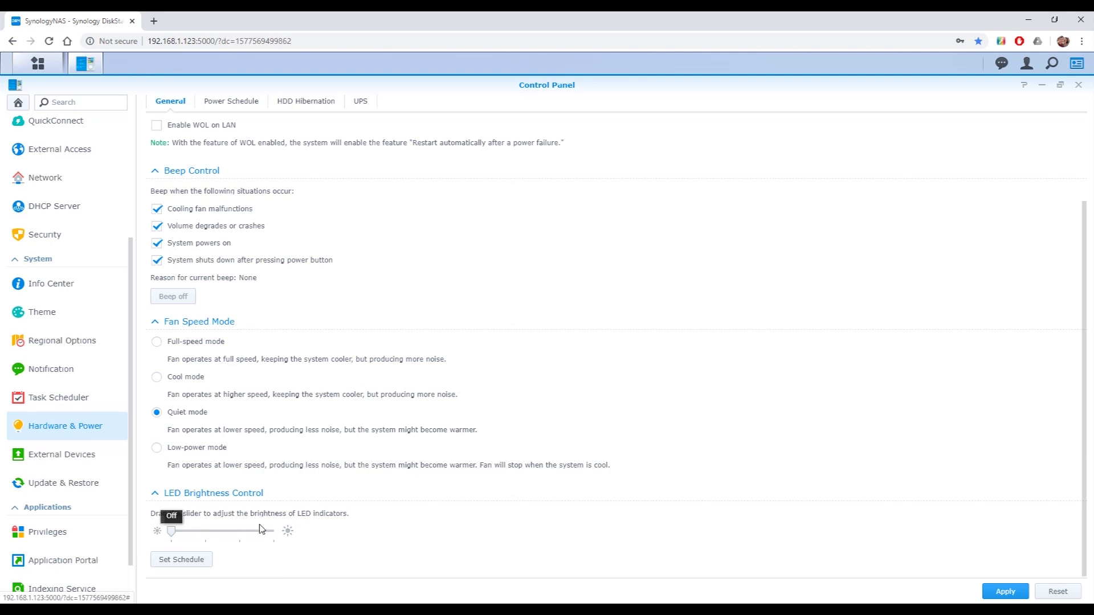
{"action": "left_click", "coordinate": [1005, 594]}
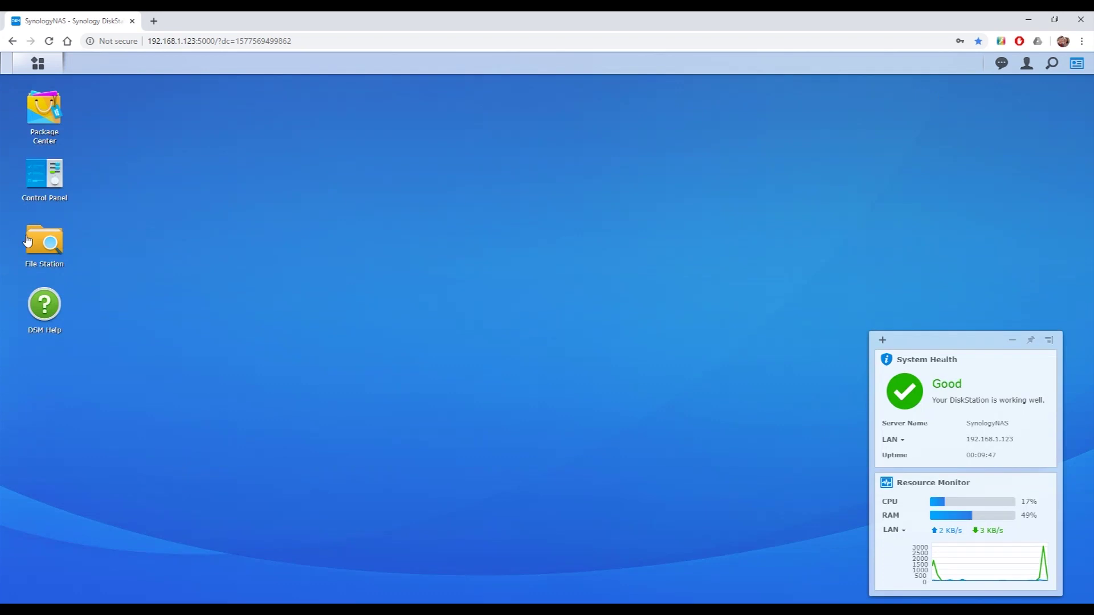
{"action": "left_click", "coordinate": [58, 244]}
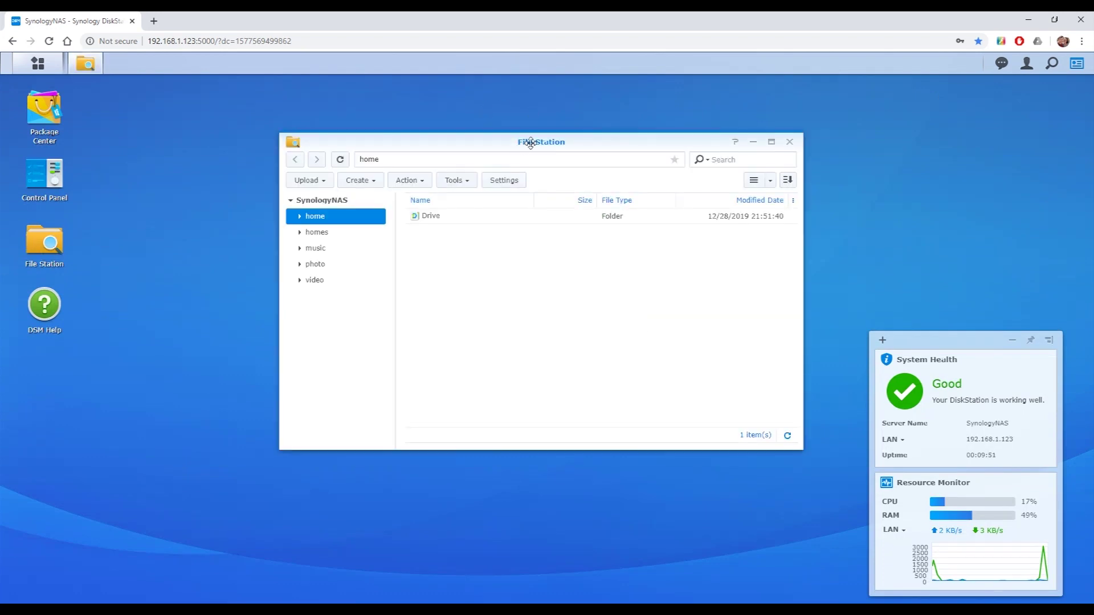
- Browse the homes, music, photo and video shares in File Station, close it, and reposition the widgets
{"action": "double_click", "coordinate": [530, 142]}
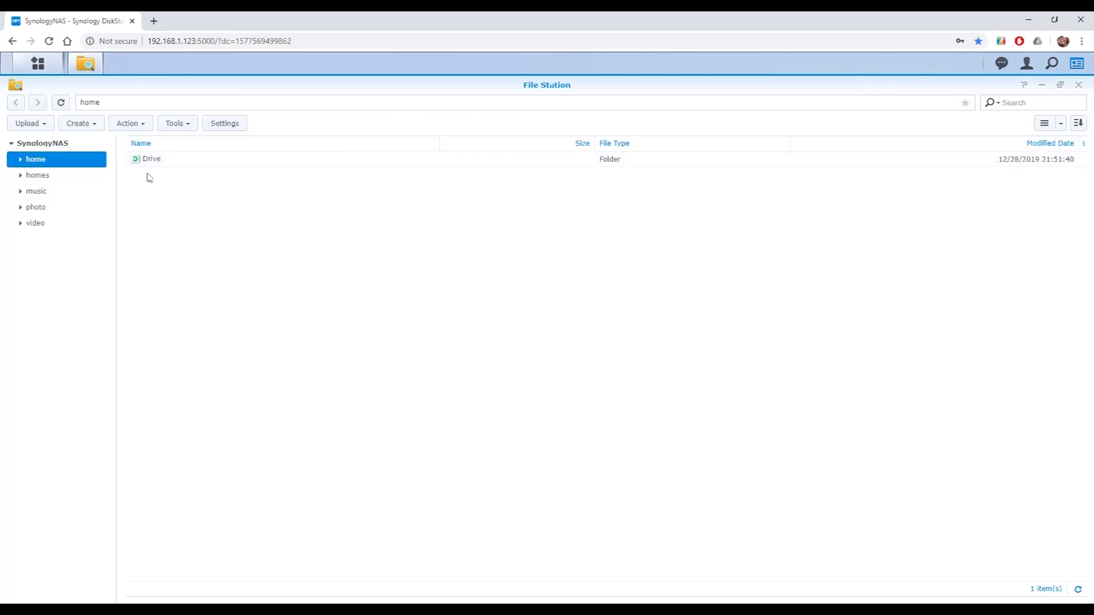
{"action": "left_click", "coordinate": [43, 178]}
{"action": "left_click", "coordinate": [40, 193]}
{"action": "left_click", "coordinate": [36, 208]}
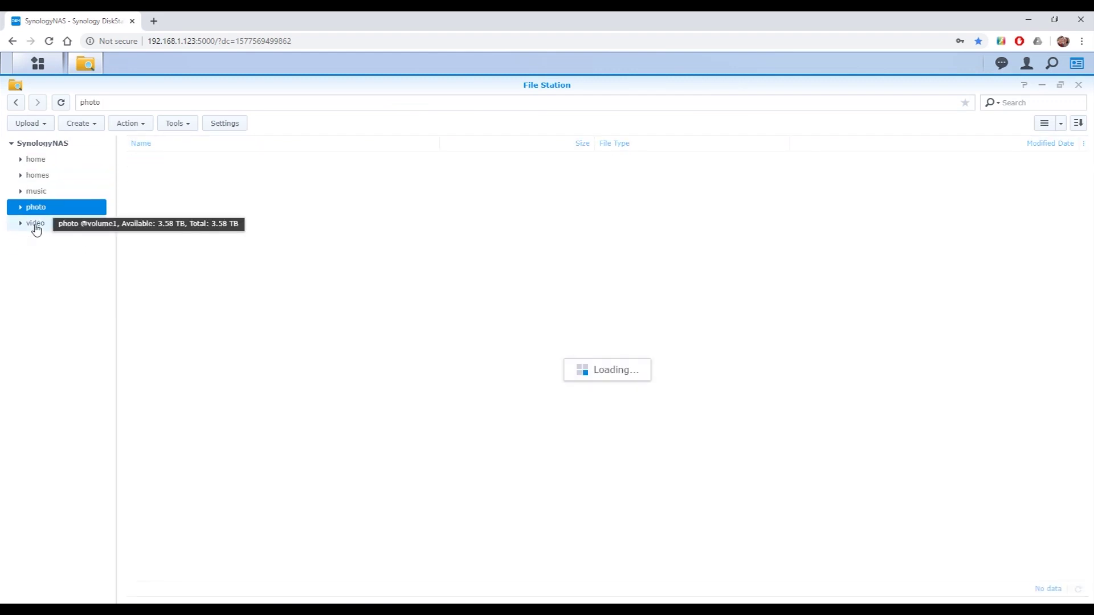
{"action": "left_click", "coordinate": [36, 228]}
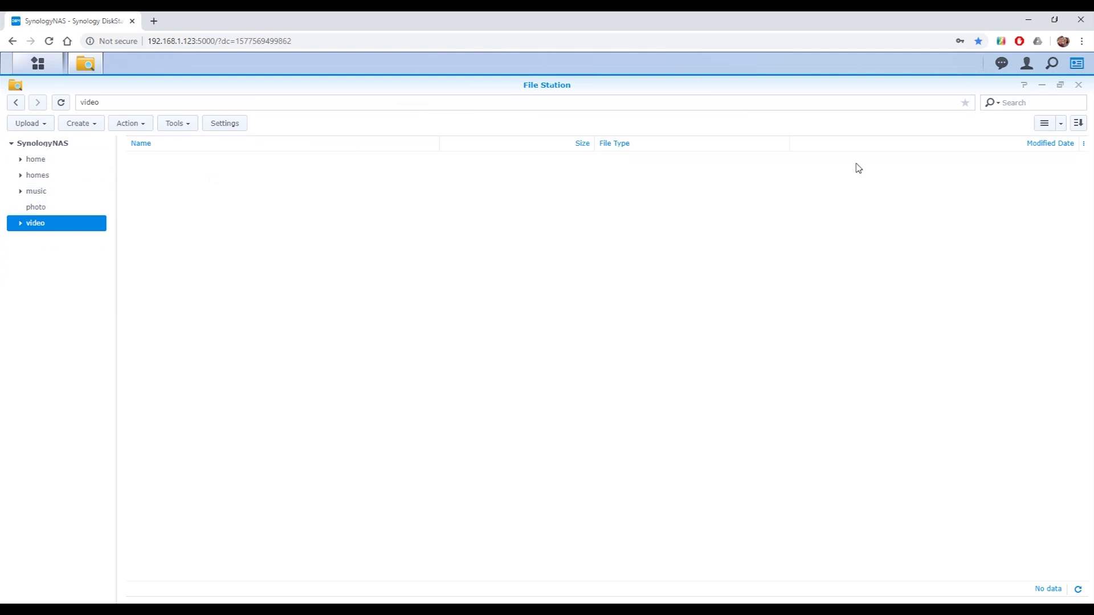
{"action": "left_click", "coordinate": [1080, 86]}
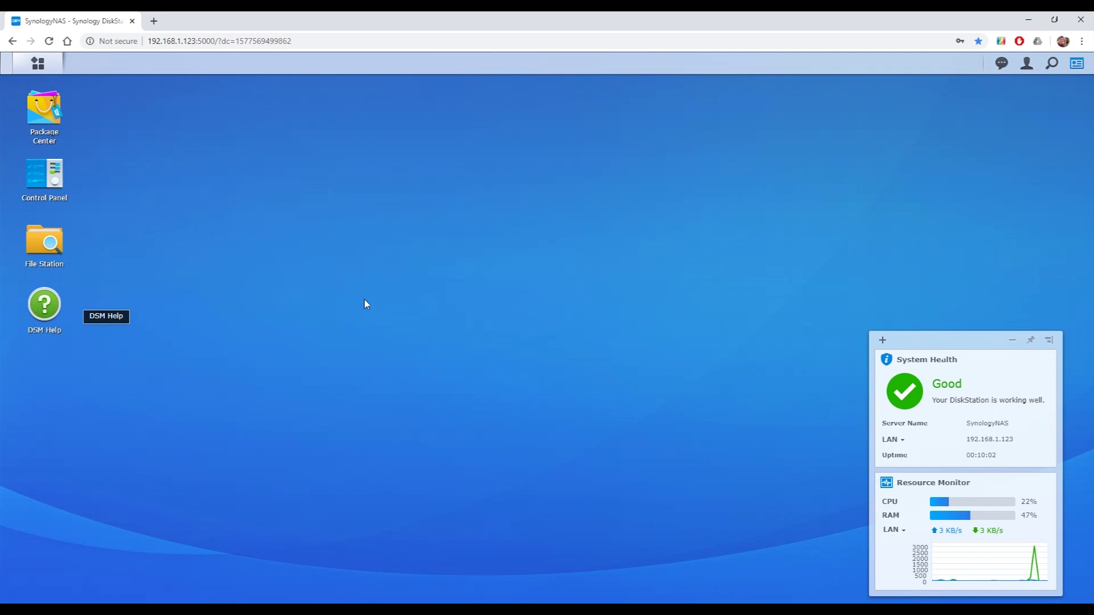
{"action": "left_click_drag", "start_coordinate": [930, 340], "coordinate": [836, 234]}
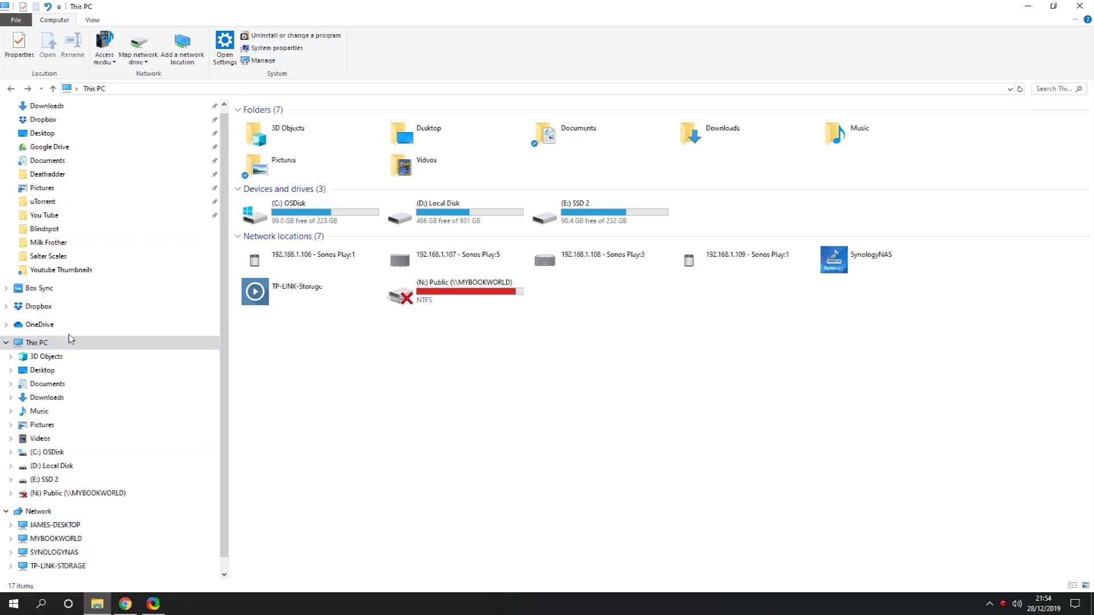
- Map \\SYNOLOGYNAS\video as drive S: using the Map network drive wizard
{"action": "left_click", "coordinate": [146, 61]}
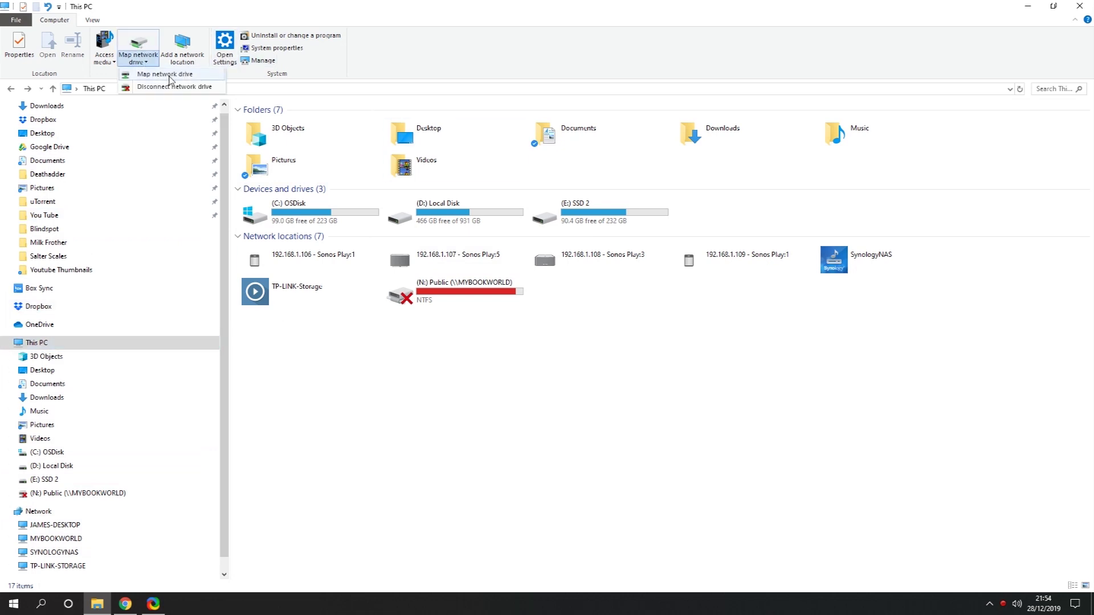
{"action": "left_click", "coordinate": [164, 74]}
{"action": "left_click", "coordinate": [512, 264]}
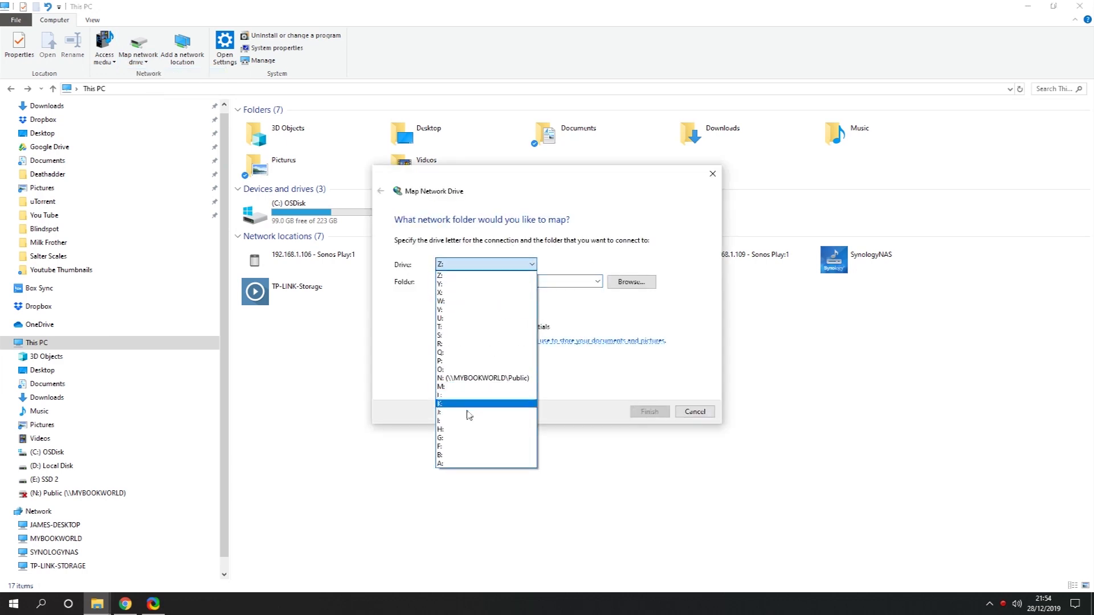
{"action": "left_click", "coordinate": [448, 336]}
{"action": "left_click", "coordinate": [631, 282]}
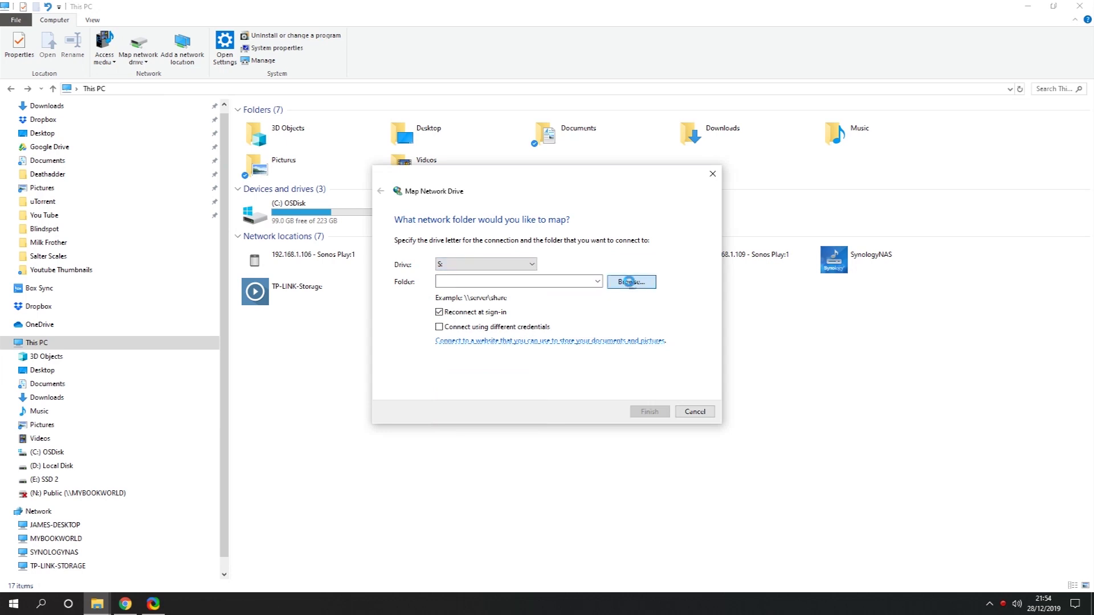
{"action": "left_click", "coordinate": [498, 294]}
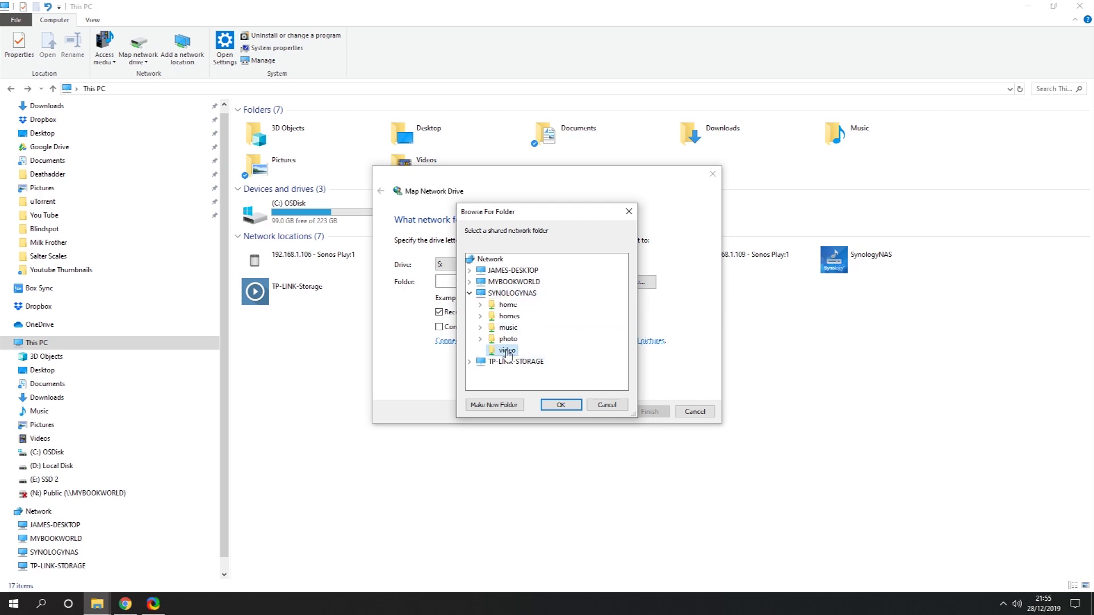
{"action": "left_click", "coordinate": [566, 407]}
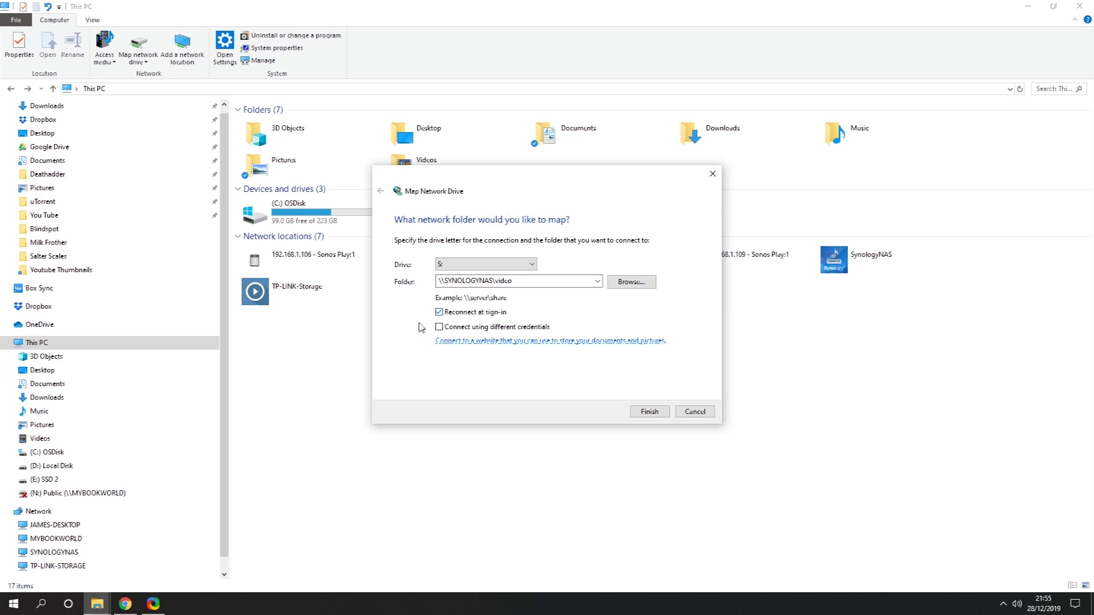
{"action": "left_click", "coordinate": [650, 411]}
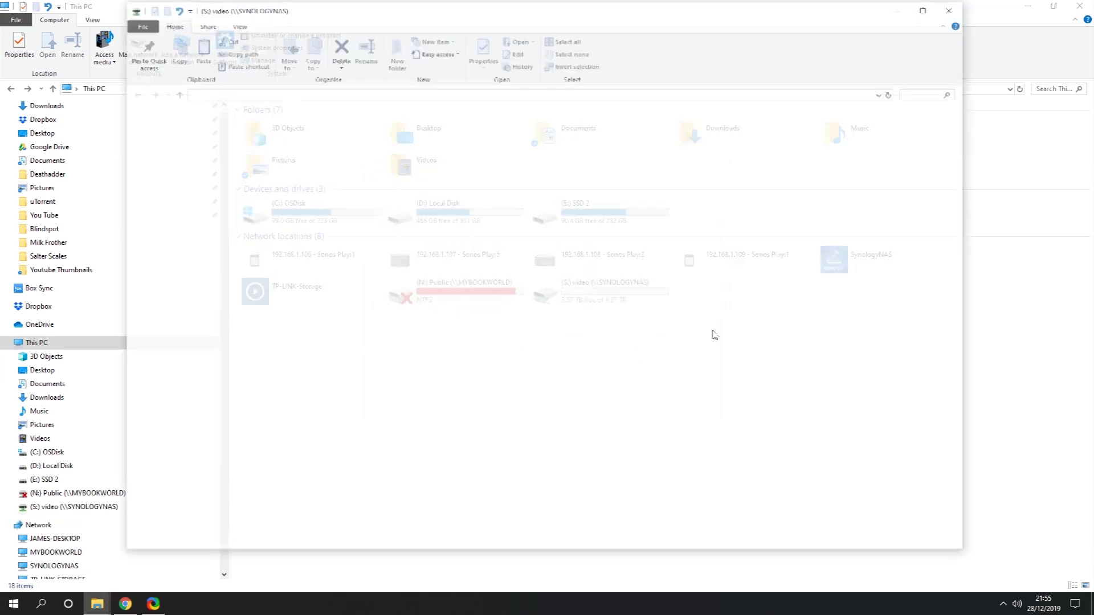
- Close the auto-opened window and open the (S:) video drive from This PC
{"action": "left_click", "coordinate": [958, 11]}
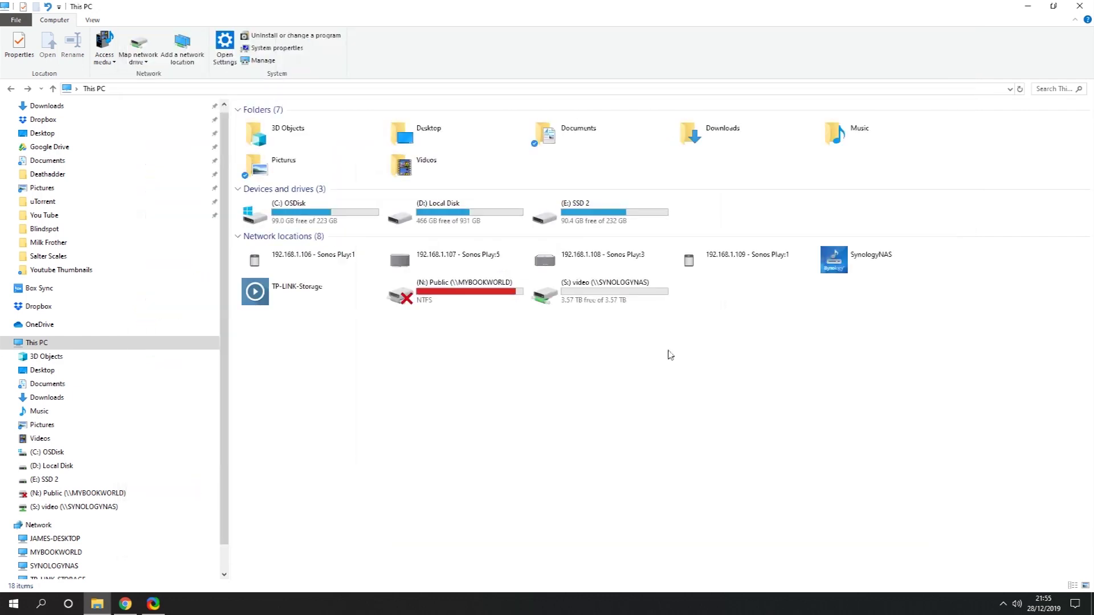
{"action": "double_click", "coordinate": [563, 292]}
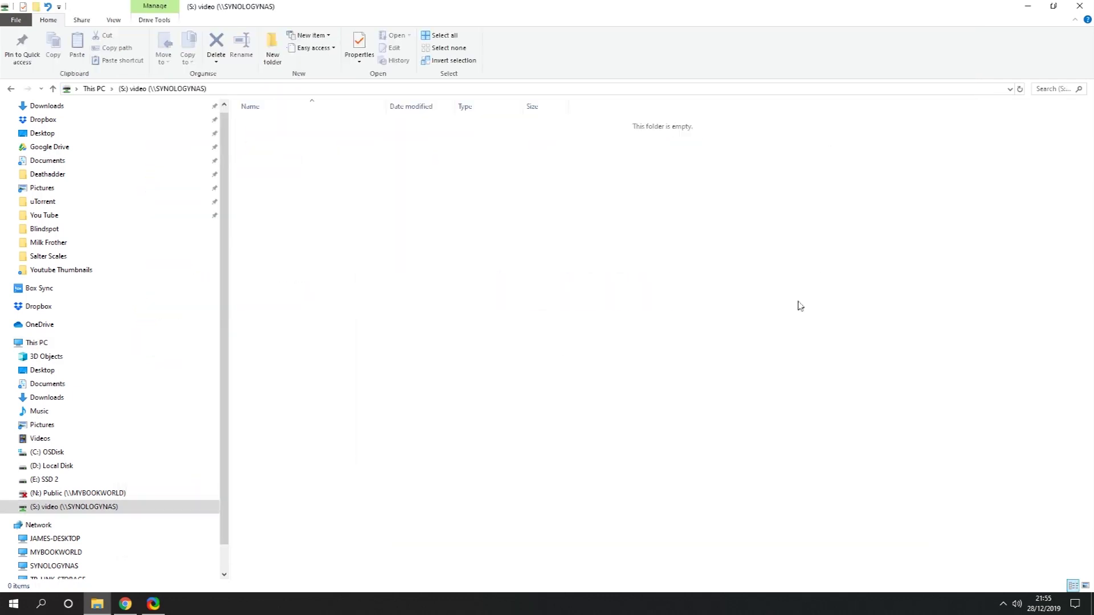